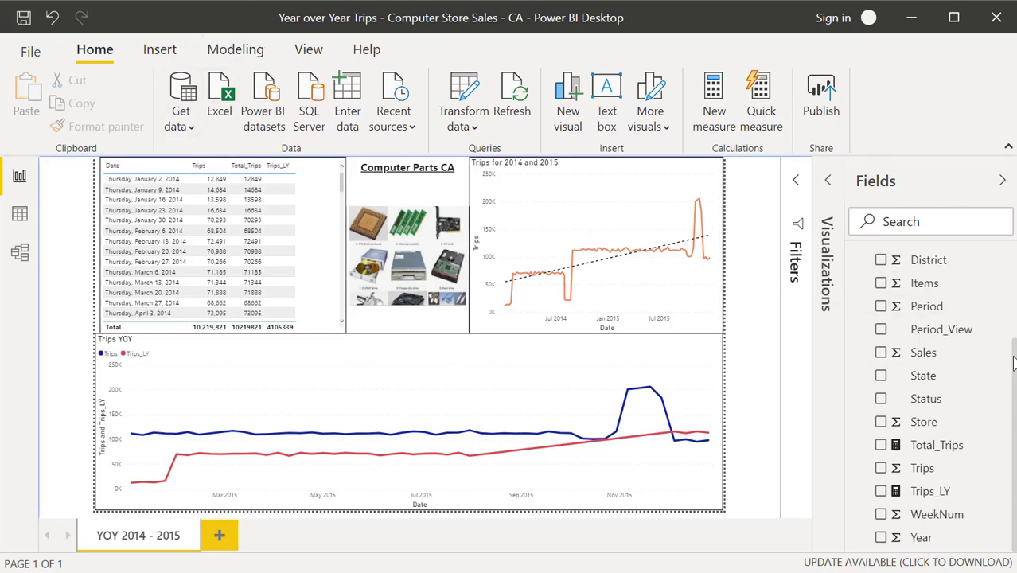
Step through the table's Trips values and select the January 16 value.
{"action": "scroll", "coordinate": [1013, 362], "scroll_direction": "up", "scroll_amount": 3}
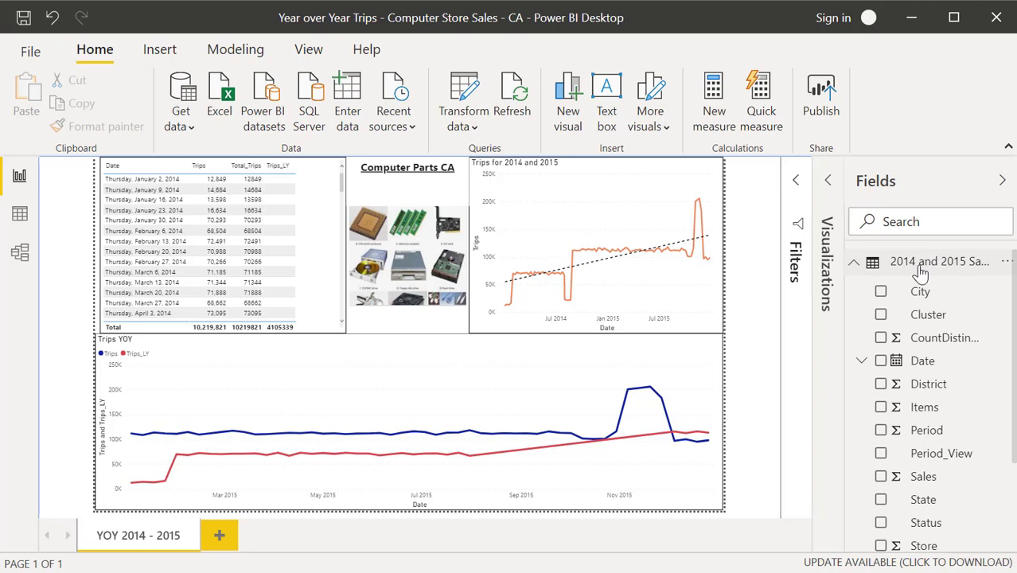
{"action": "mouse_move", "coordinate": [921, 272]}
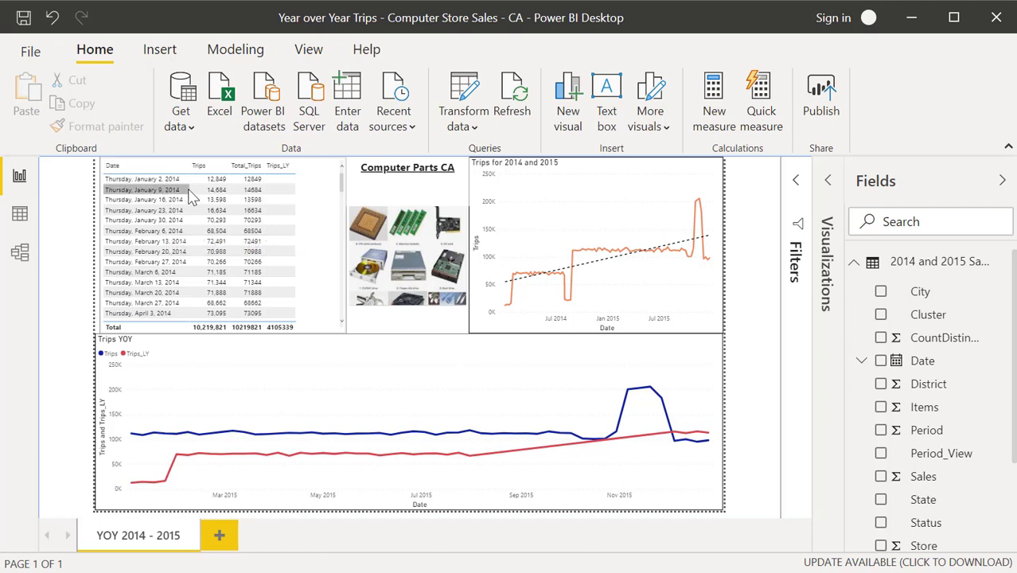
{"action": "key", "text": "Down"}
{"action": "key", "text": "Down"}
{"action": "key", "text": "Down"}
{"action": "key", "text": "Down"}
{"action": "key", "text": "Down"}
{"action": "key", "text": "Down"}
{"action": "key", "text": "Down"}
{"action": "key", "text": "Down"}
{"action": "key", "text": "Down"}
{"action": "key", "text": "Down"}
{"action": "key", "text": "Down"}
{"action": "key", "text": "Down"}
{"action": "key", "text": "Down"}
{"action": "key", "text": "Up"}
{"action": "key", "text": "Up"}
{"action": "key", "text": "Up"}
{"action": "key", "text": "Up"}
{"action": "key", "text": "Up"}
{"action": "key", "text": "Up"}
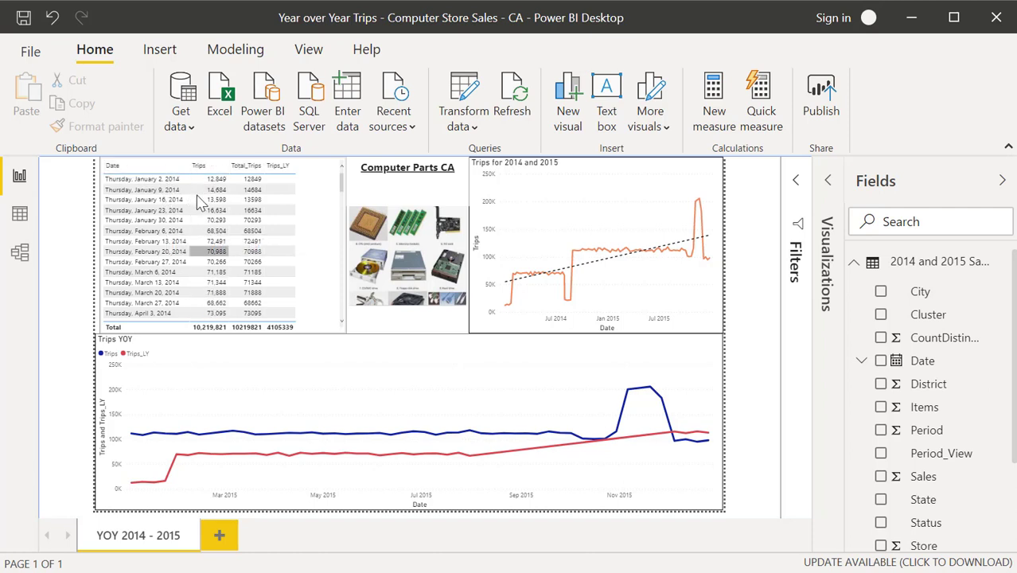
{"action": "left_click", "coordinate": [199, 203]}
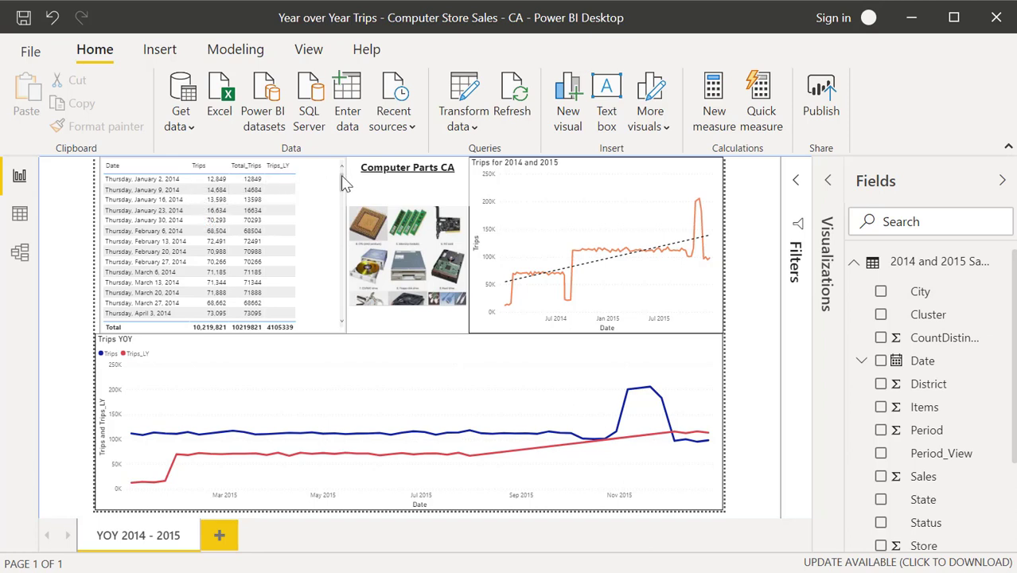
{"action": "left_click_drag", "start_coordinate": [343, 181], "coordinate": [355, 155]}
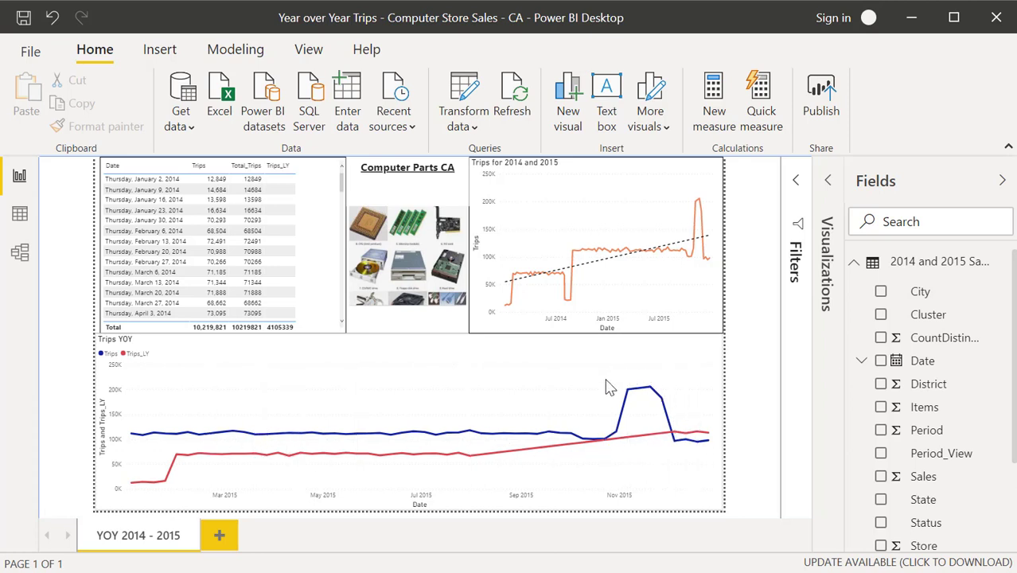
Review the Total_Trips and Trips_LY measure formulas without changing them.
{"action": "mouse_move", "coordinate": [609, 415]}
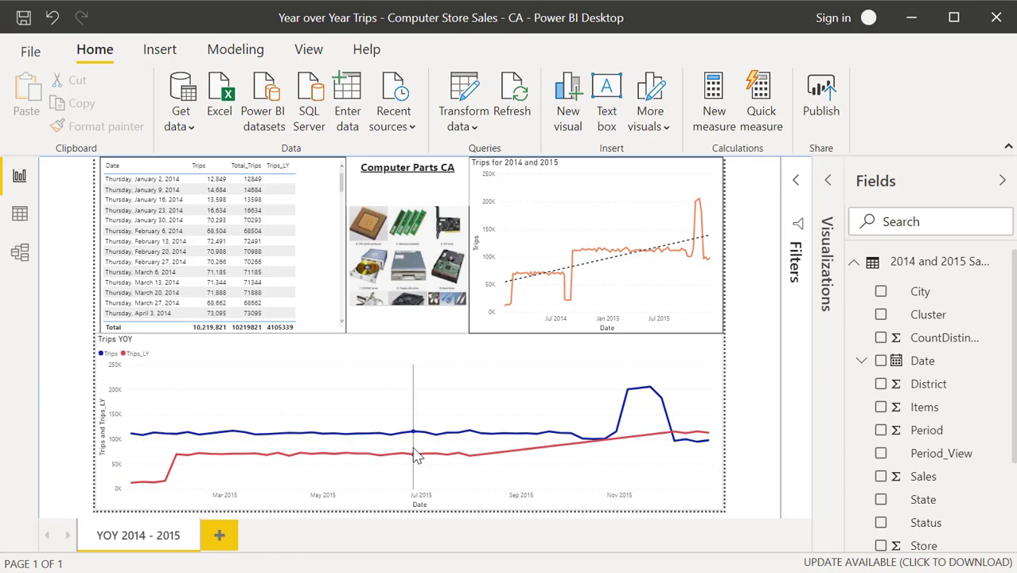
{"action": "mouse_move", "coordinate": [677, 428]}
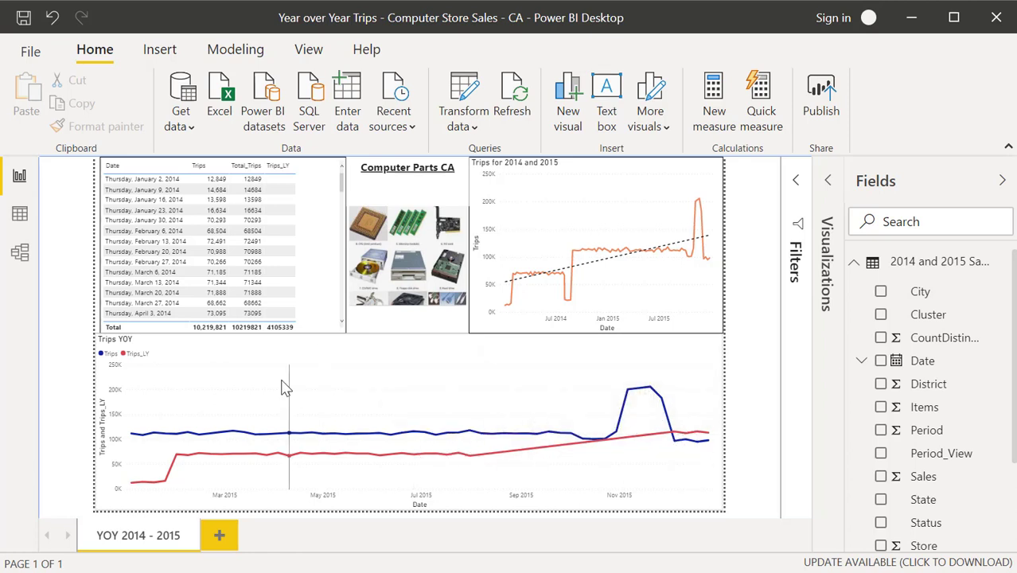
{"action": "mouse_move", "coordinate": [307, 374]}
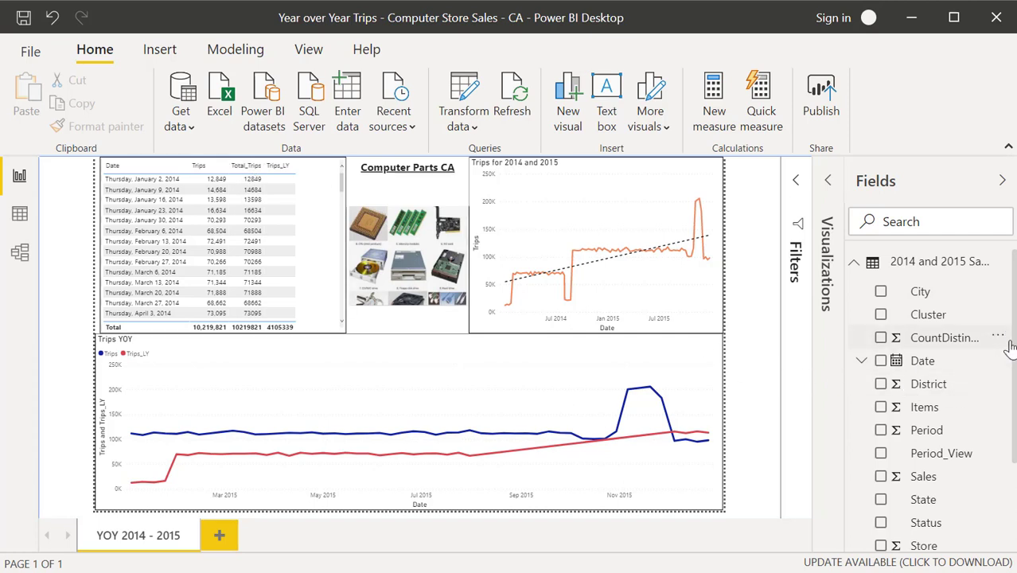
{"action": "scroll", "coordinate": [911, 450], "scroll_direction": "down", "scroll_amount": 3}
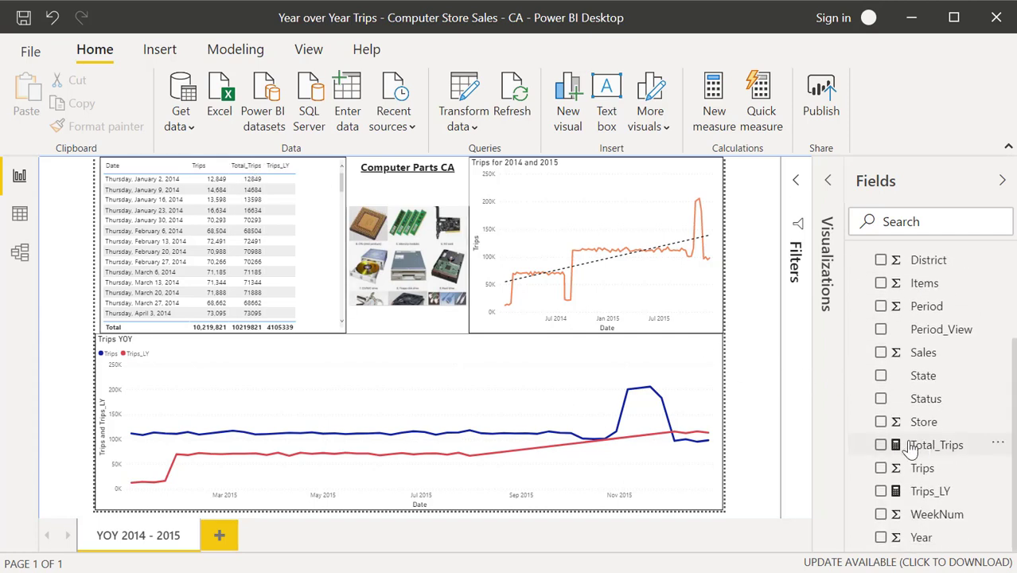
{"action": "left_click", "coordinate": [909, 449]}
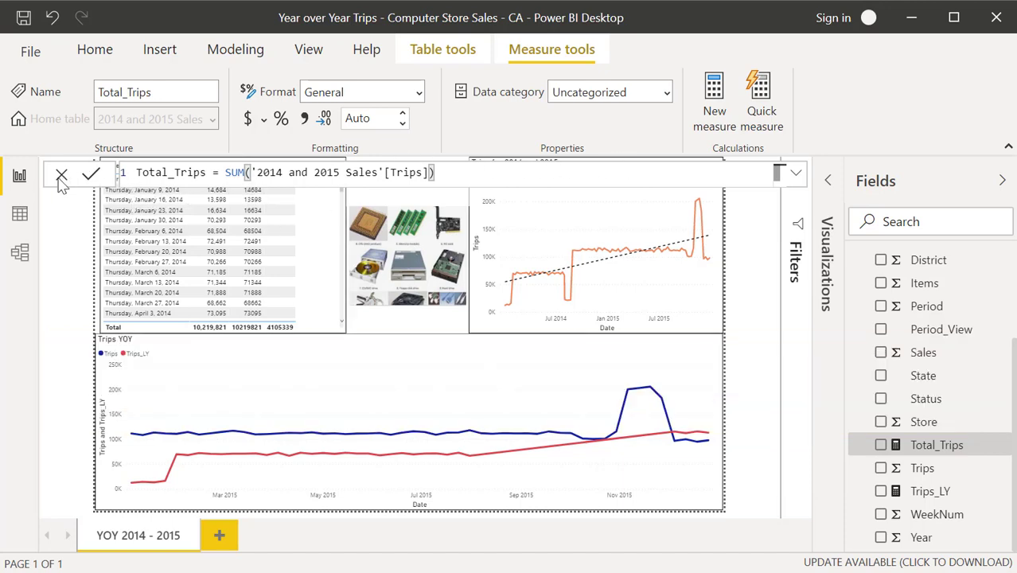
{"action": "left_click", "coordinate": [71, 232]}
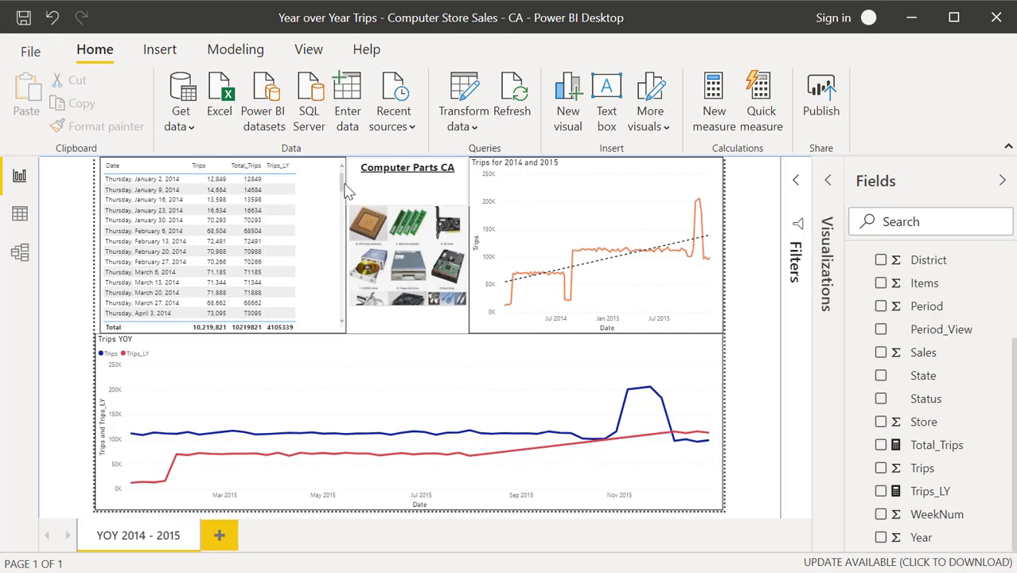
{"action": "mouse_move", "coordinate": [342, 182]}
{"action": "left_mouse_down"}
{"action": "mouse_move", "coordinate": [347, 315]}
{"action": "mouse_move", "coordinate": [361, 182]}
{"action": "left_mouse_up"}
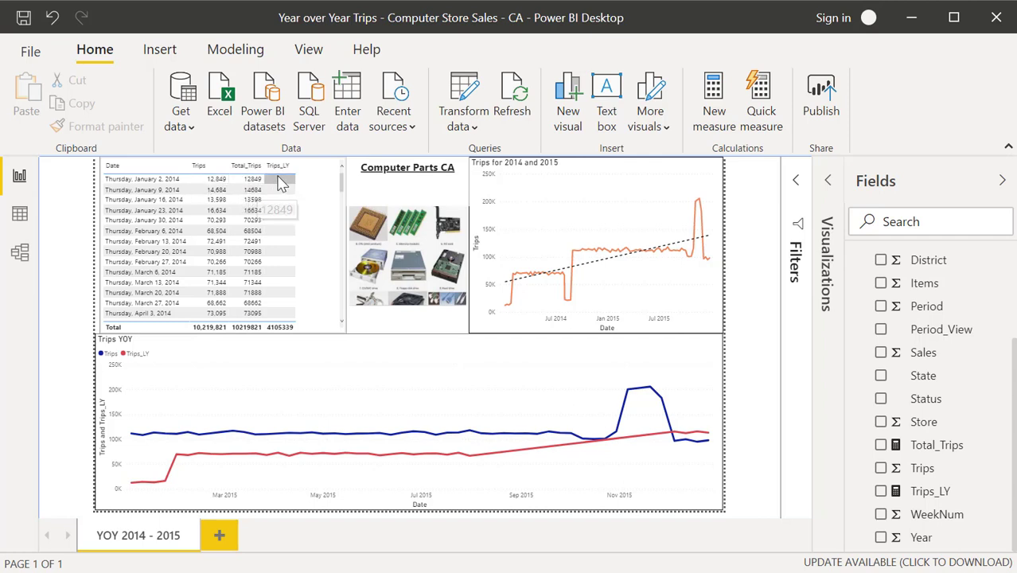
{"action": "left_click", "coordinate": [928, 492]}
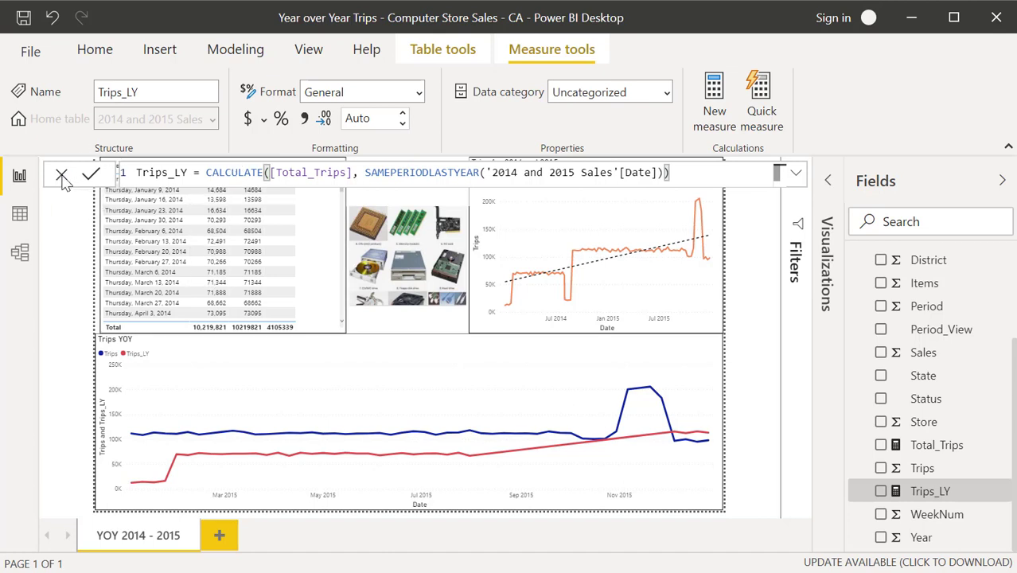
{"action": "left_click", "coordinate": [67, 226]}
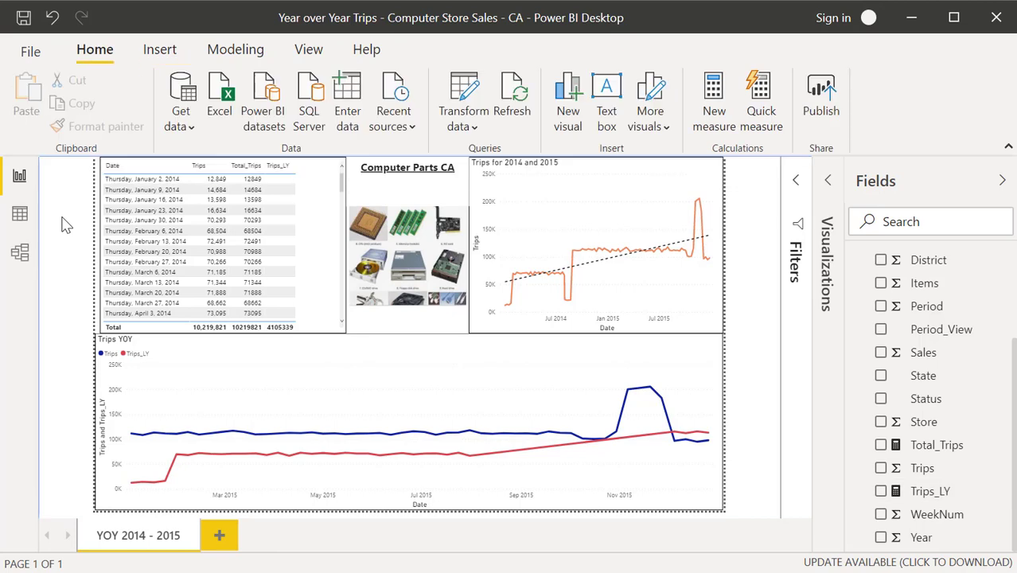
Try editing the Trips_LY formula around CALCULATE, discard the edits, and recheck both measures.
{"action": "left_click", "coordinate": [937, 446]}
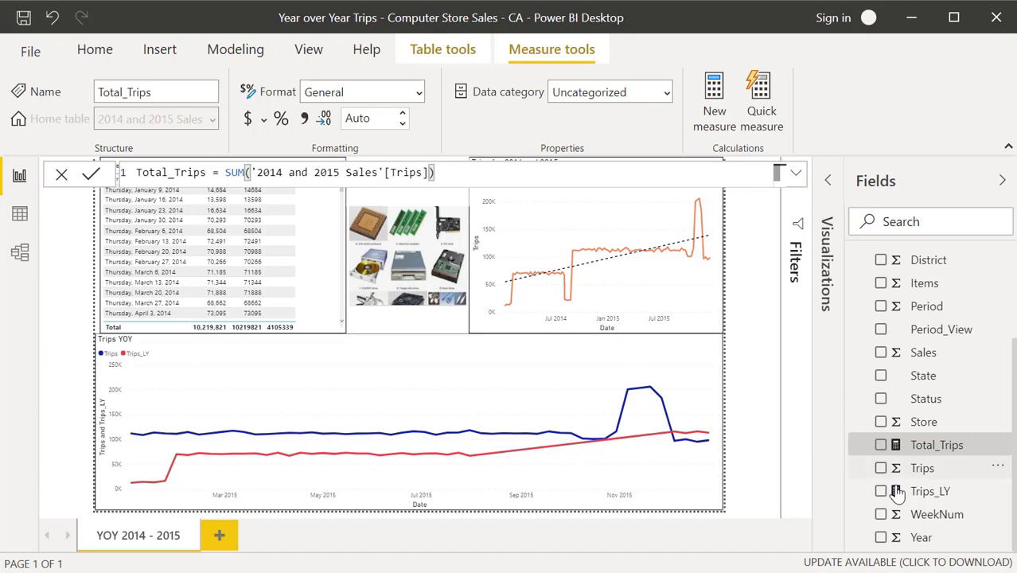
{"action": "left_click", "coordinate": [935, 493]}
{"action": "left_click", "coordinate": [267, 172]}
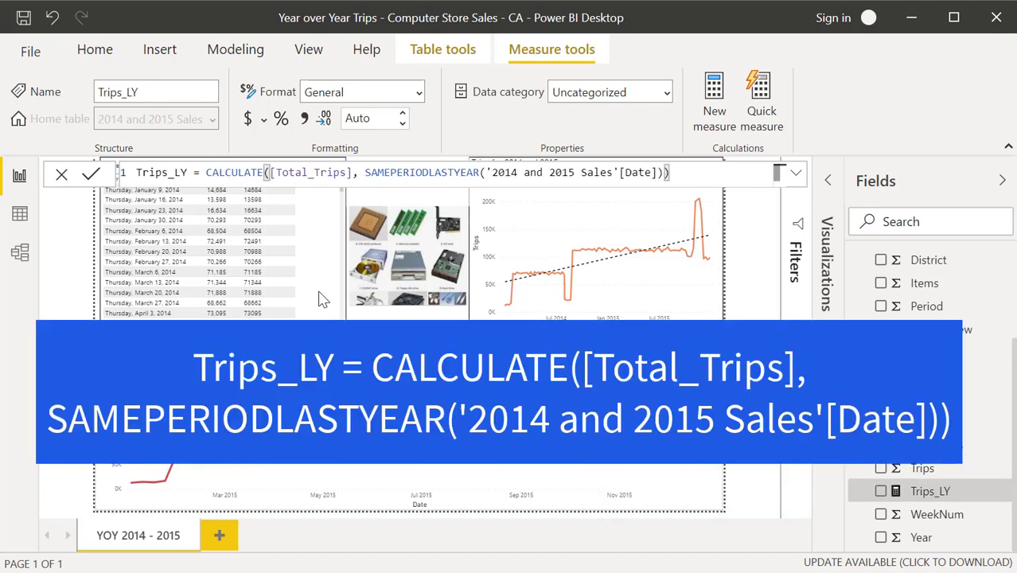
{"action": "double_click", "coordinate": [210, 172]}
{"action": "left_click", "coordinate": [272, 171]}
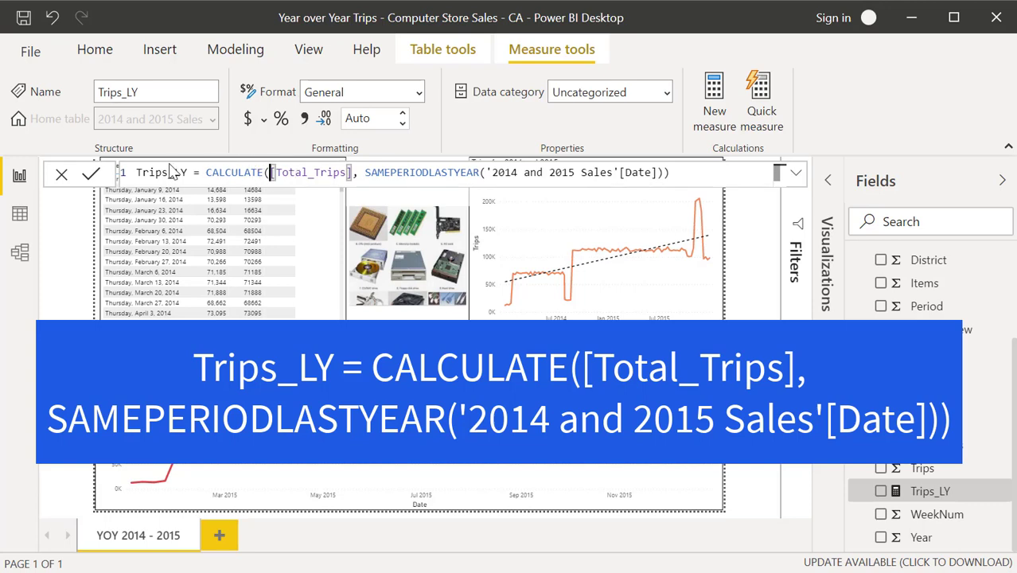
{"action": "double_click", "coordinate": [209, 171]}
{"action": "type", "text": "Trip"}
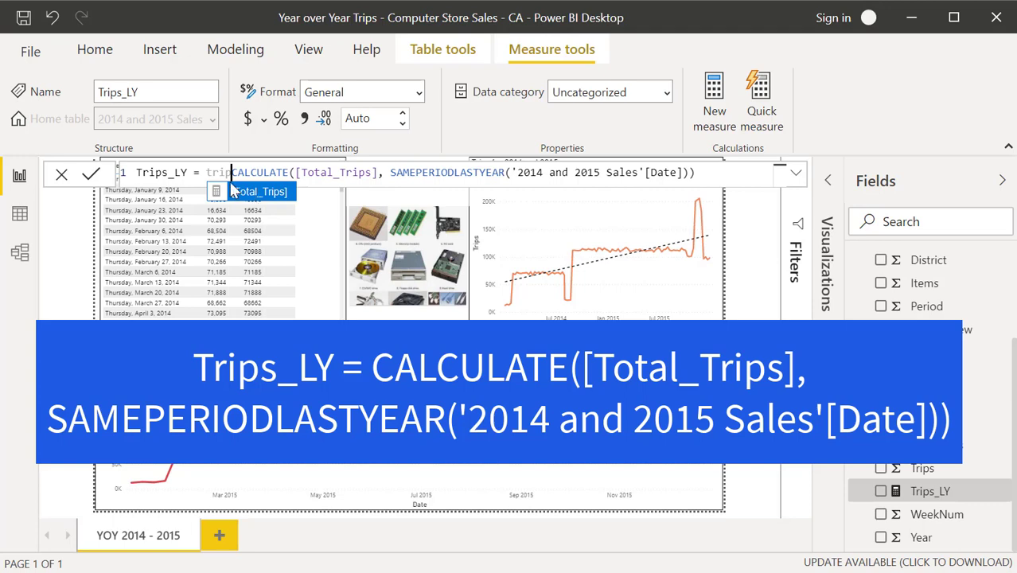
{"action": "key", "text": "BackSpace"}
{"action": "key", "text": "BackSpace"}
{"action": "key", "text": "BackSpace"}
{"action": "key", "text": "BackSpace"}
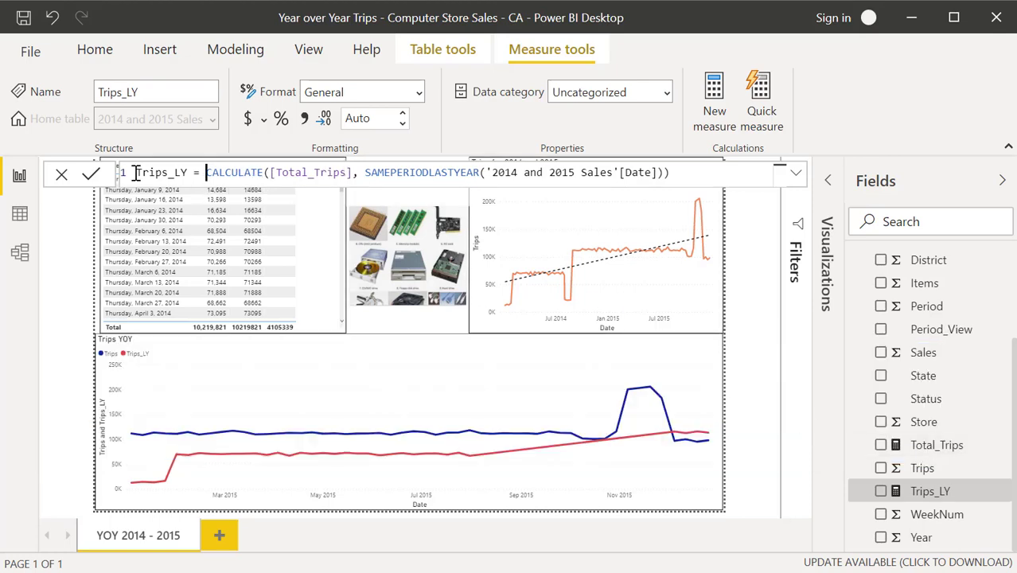
{"action": "left_click", "coordinate": [61, 174]}
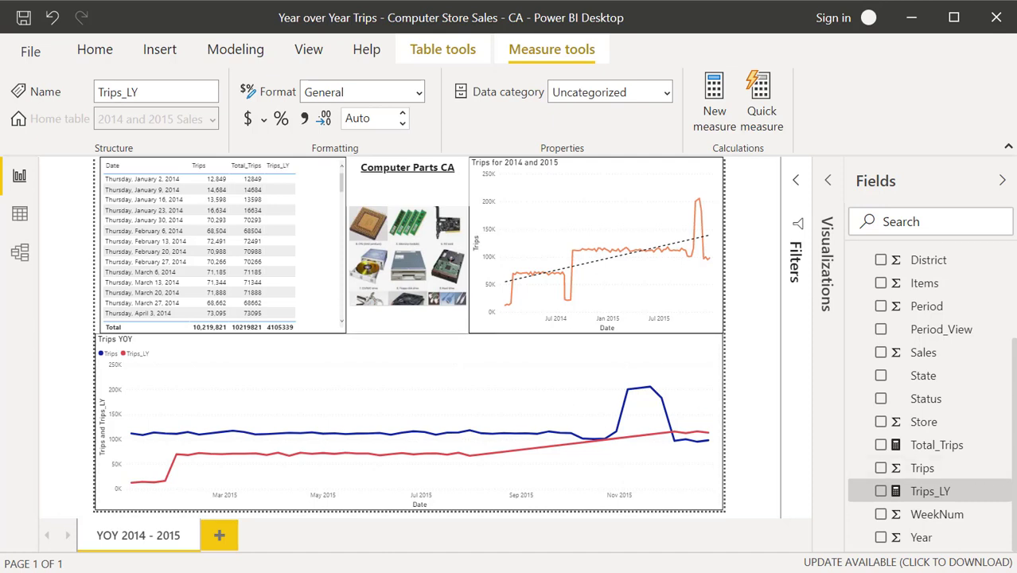
{"action": "left_click", "coordinate": [947, 446]}
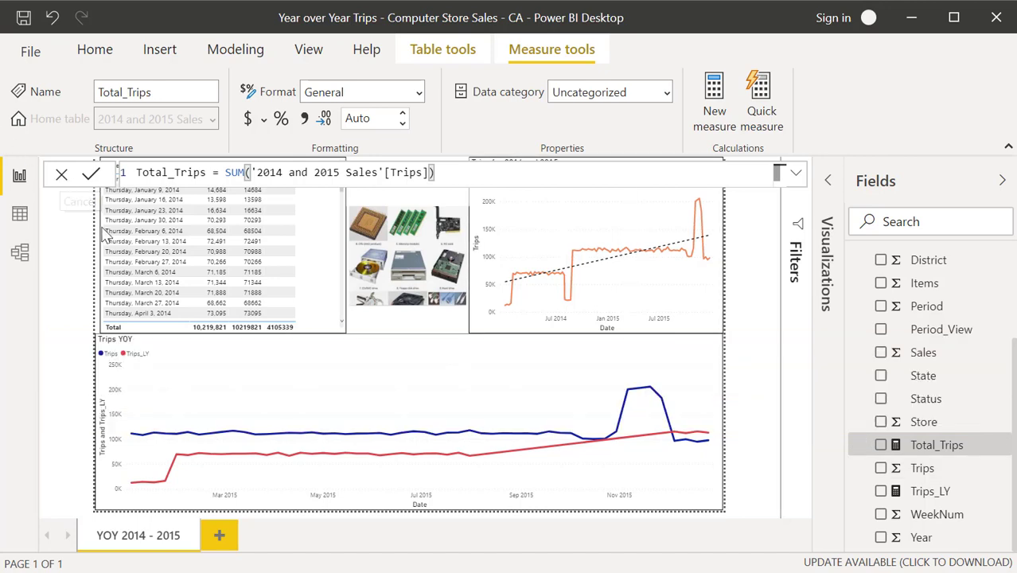
{"action": "left_click", "coordinate": [924, 493]}
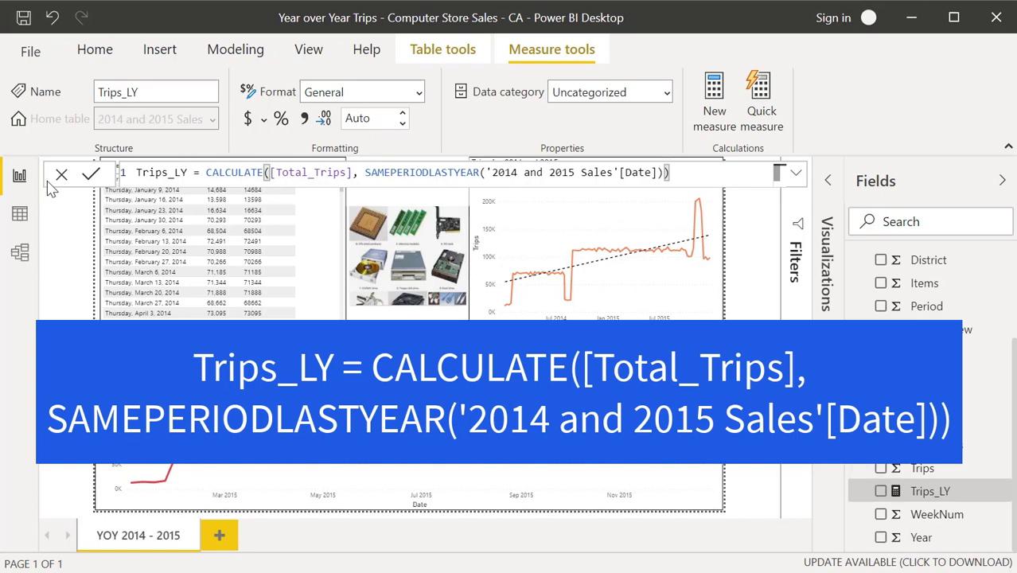
{"action": "left_click", "coordinate": [134, 276]}
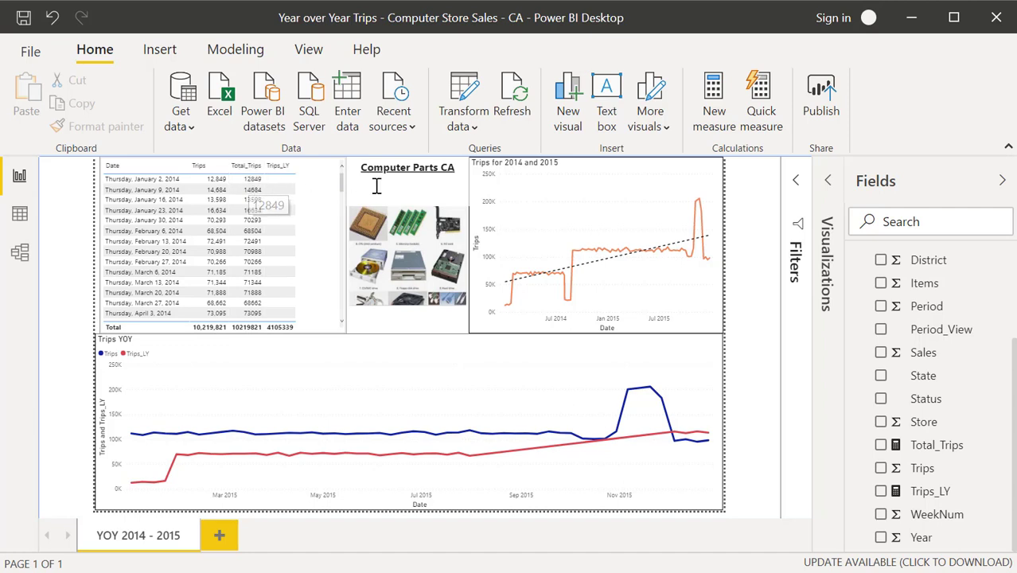
Scroll the daily trips table to the December 2014 through March 2015 rows.
{"action": "left_click_drag", "start_coordinate": [345, 188], "coordinate": [345, 245]}
{"action": "left_click", "coordinate": [291, 287]}
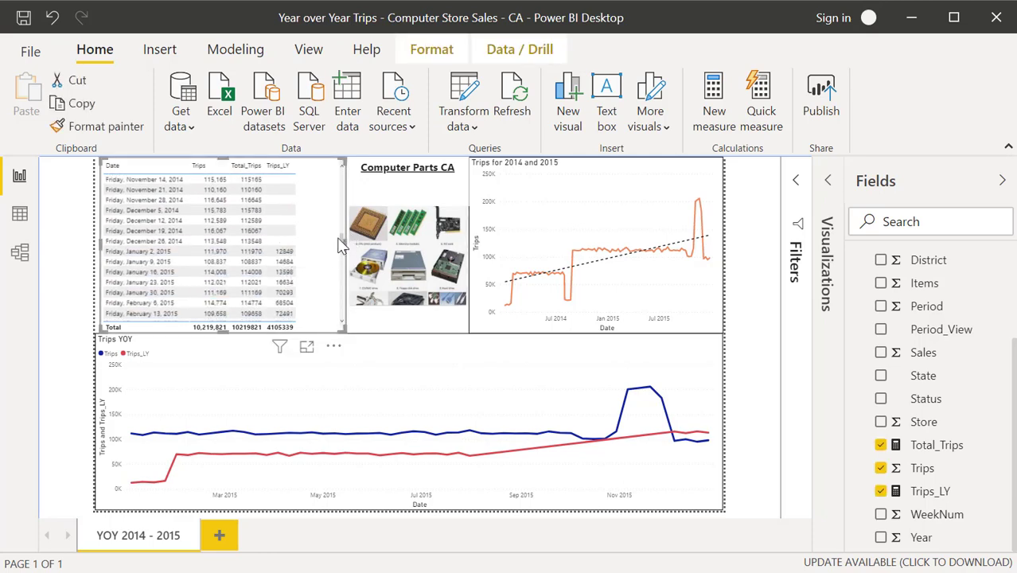
{"action": "left_click_drag", "start_coordinate": [343, 245], "coordinate": [351, 163]}
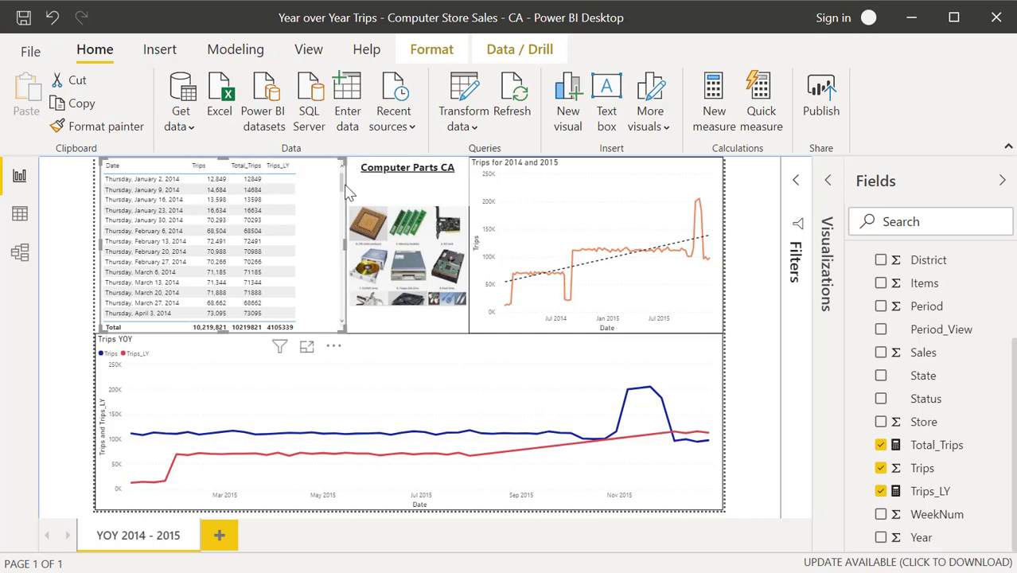
{"action": "left_click_drag", "start_coordinate": [345, 189], "coordinate": [345, 242]}
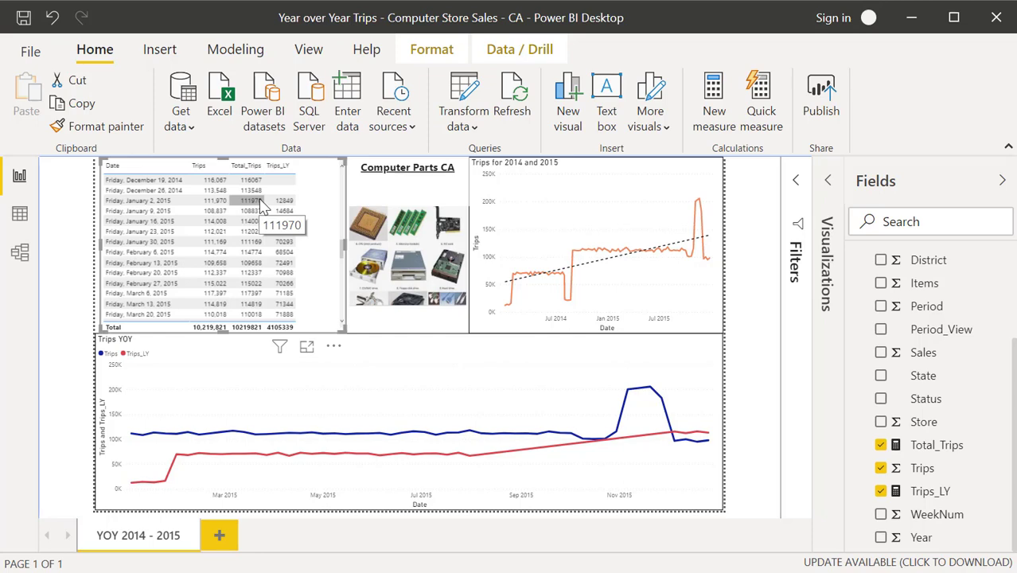
Select the Trips YOY line chart and reveal its Trips and Trips_LY value wells.
{"action": "left_click", "coordinate": [388, 348]}
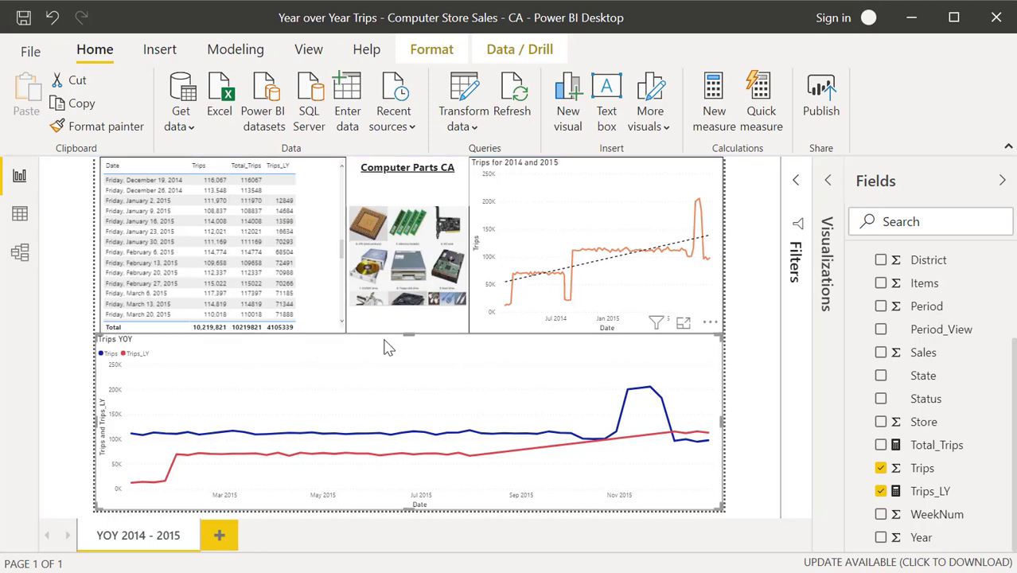
{"action": "left_click", "coordinate": [829, 185]}
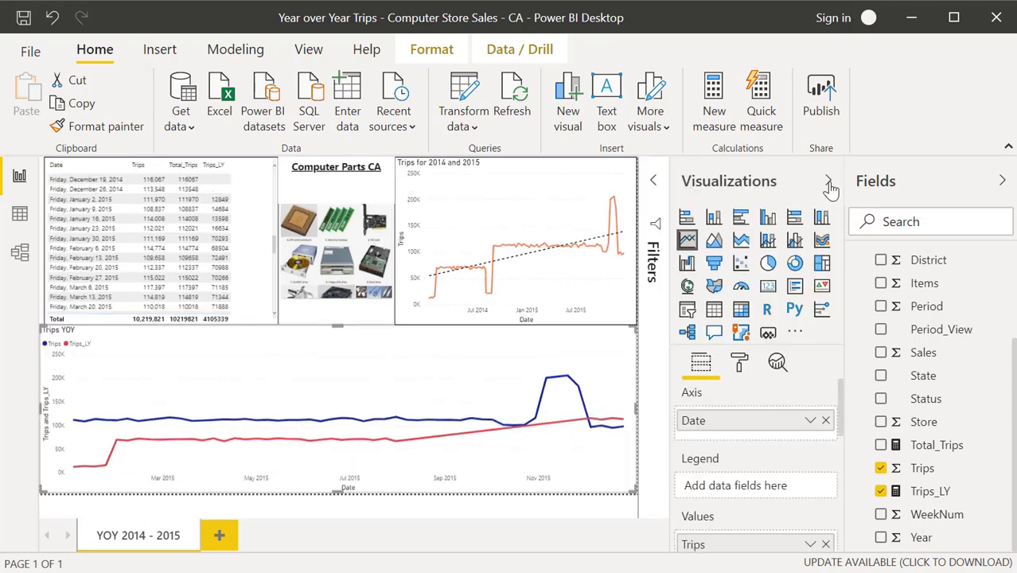
{"action": "scroll", "coordinate": [788, 440], "scroll_direction": "down", "scroll_amount": 2}
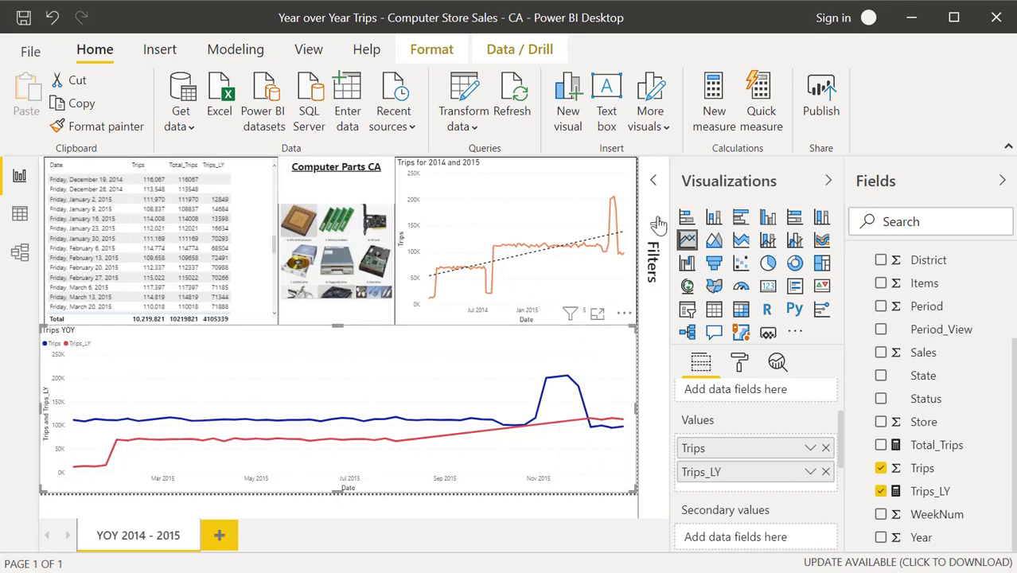
Inspect Trips YOY's Date filter (on or after 1/1/2015), then select the Trips for 2014 and 2015 chart.
{"action": "left_click", "coordinate": [652, 184]}
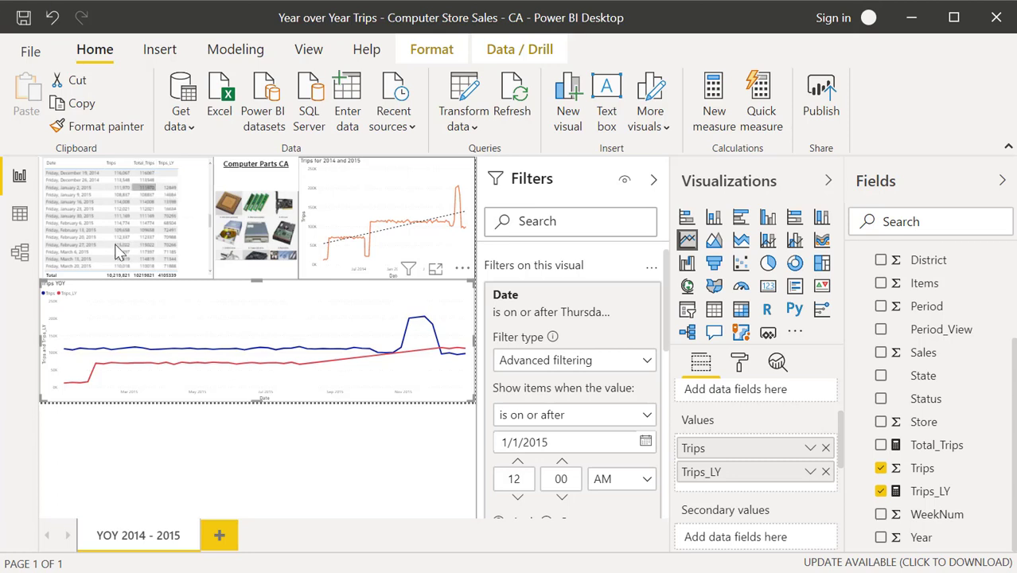
{"action": "mouse_move", "coordinate": [80, 380]}
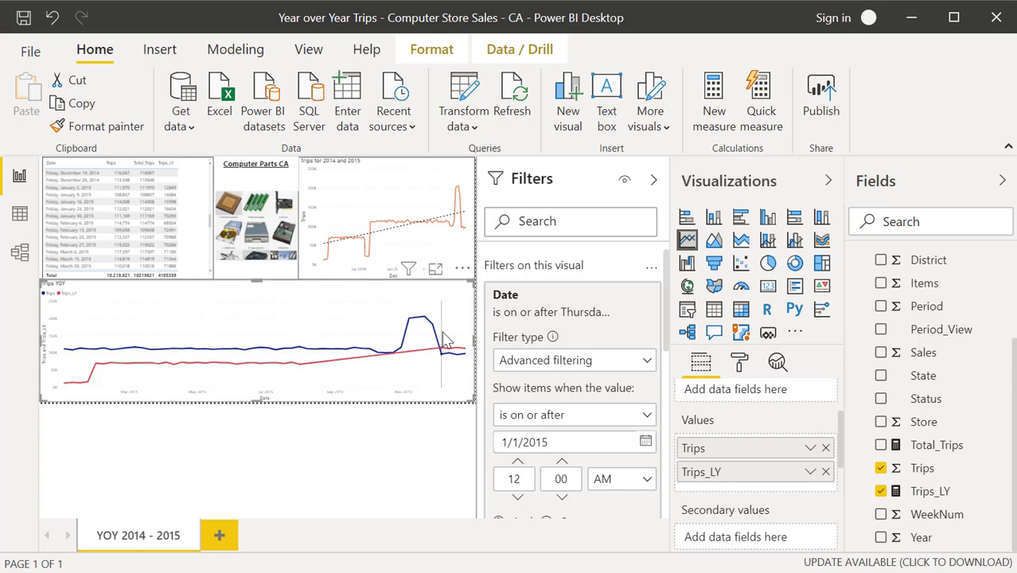
{"action": "mouse_move", "coordinate": [191, 352]}
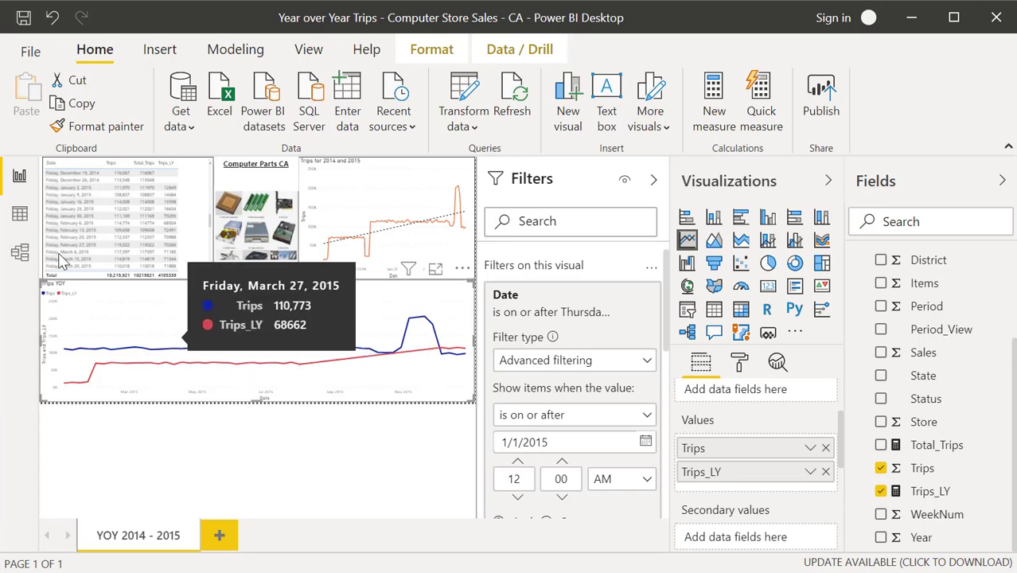
{"action": "left_click", "coordinate": [374, 169]}
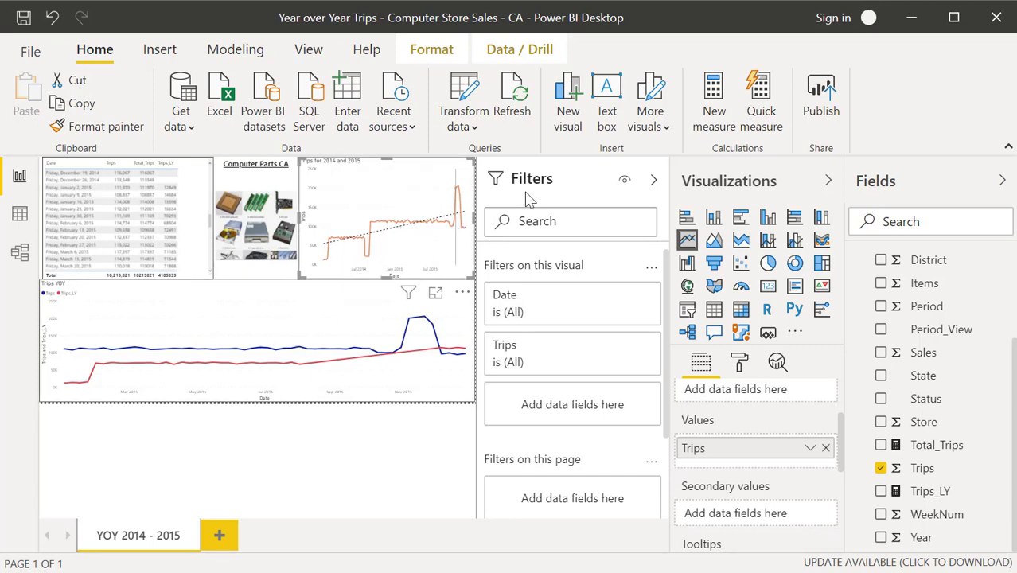
Collapse the Filters, Visualizations and Fields panes, then reopen Fields and scroll to the measures.
{"action": "left_click", "coordinate": [654, 180]}
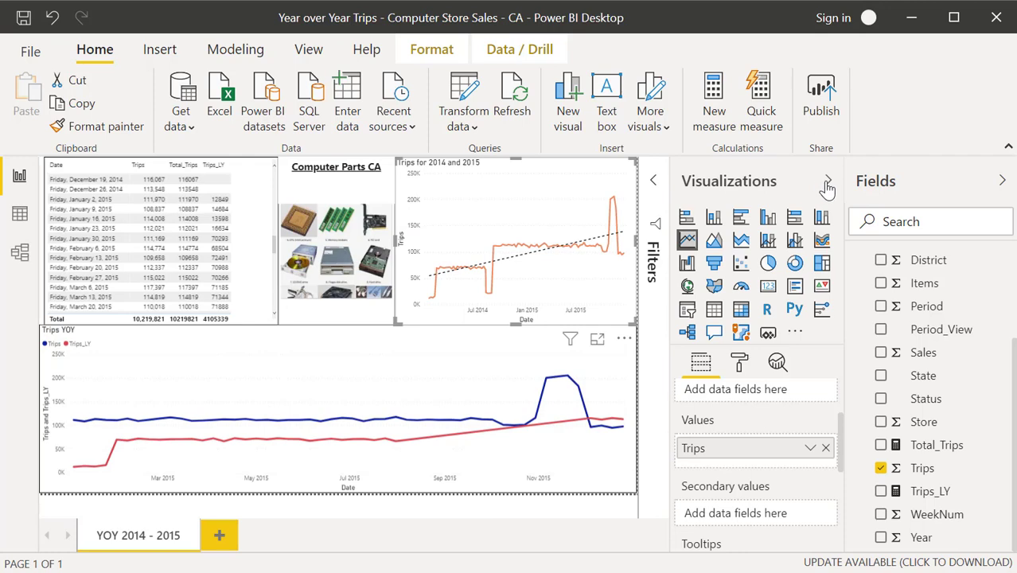
{"action": "left_click", "coordinate": [827, 182]}
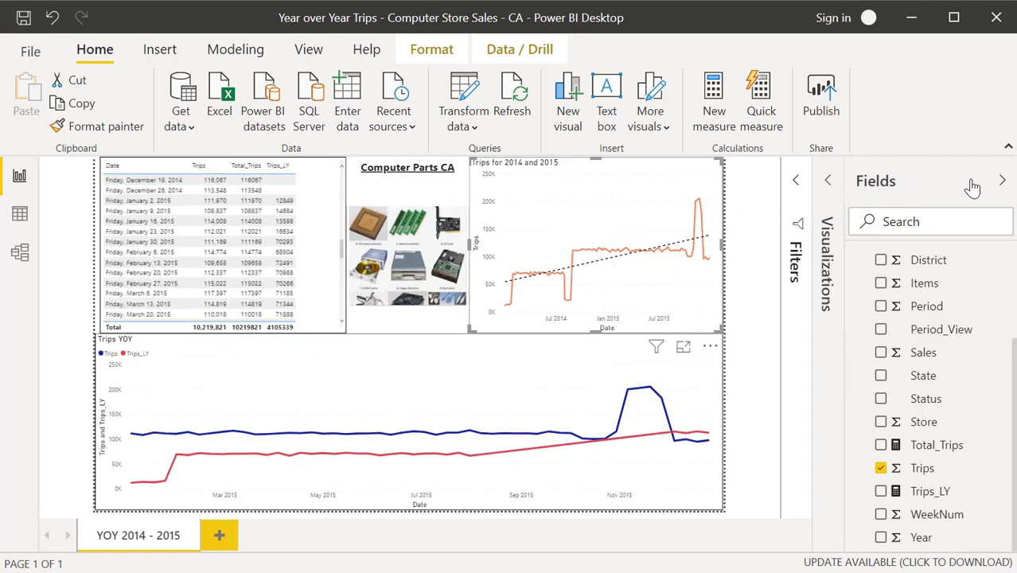
{"action": "left_click", "coordinate": [1002, 181]}
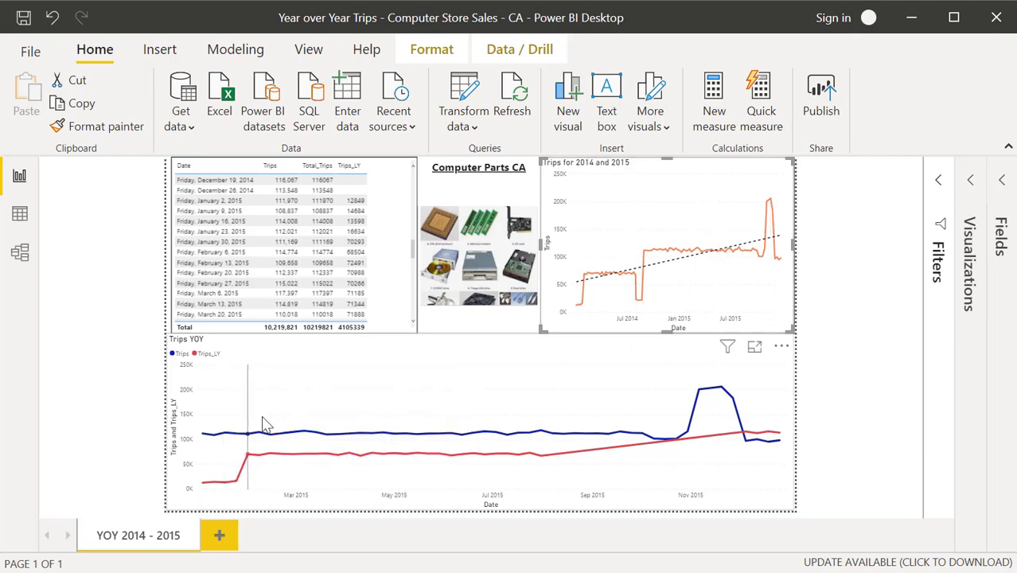
{"action": "mouse_move", "coordinate": [539, 454]}
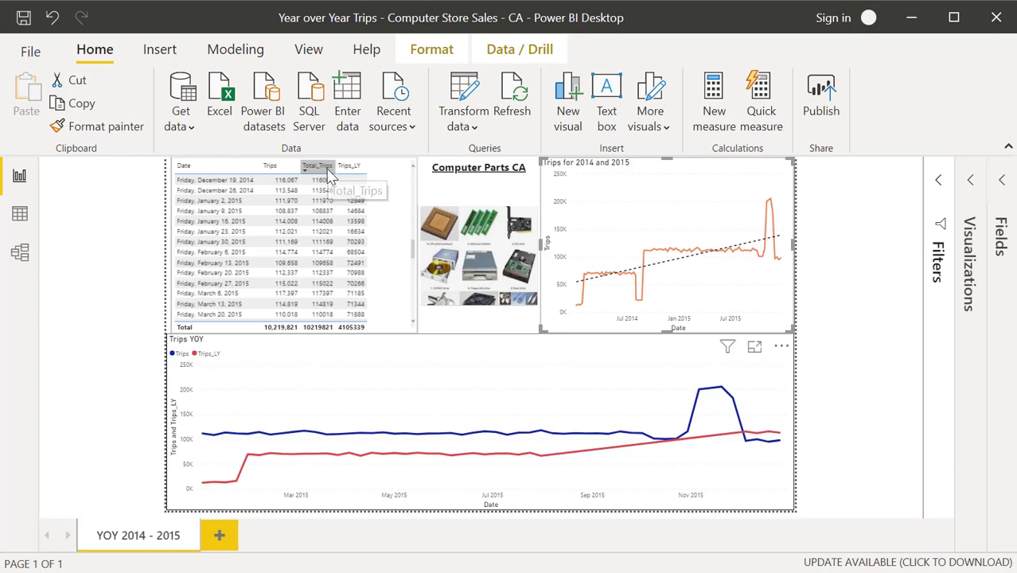
{"action": "left_click", "coordinate": [1002, 182]}
{"action": "scroll", "coordinate": [959, 410], "scroll_direction": "down", "scroll_amount": 3}
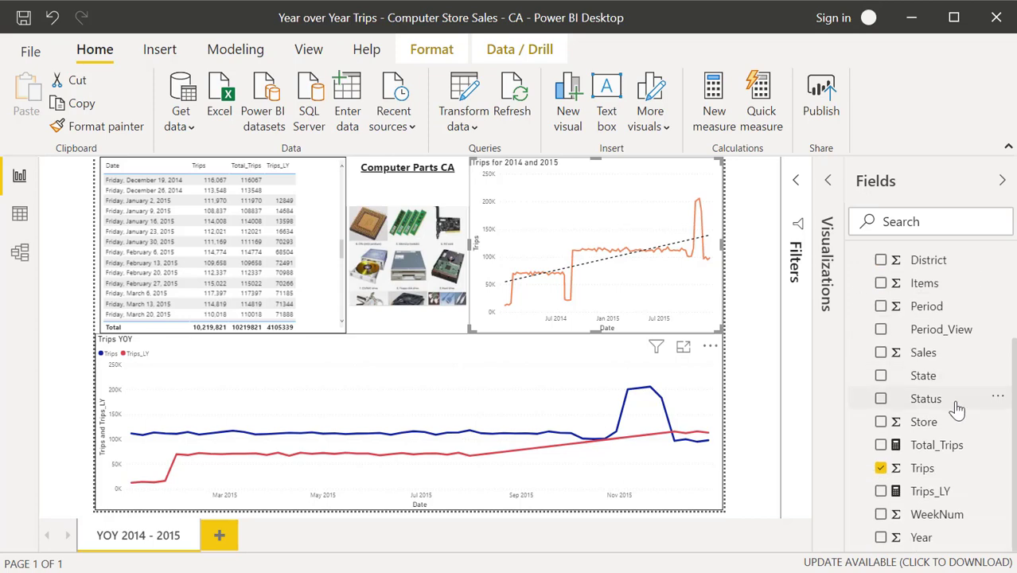
{"action": "left_click", "coordinate": [933, 451]}
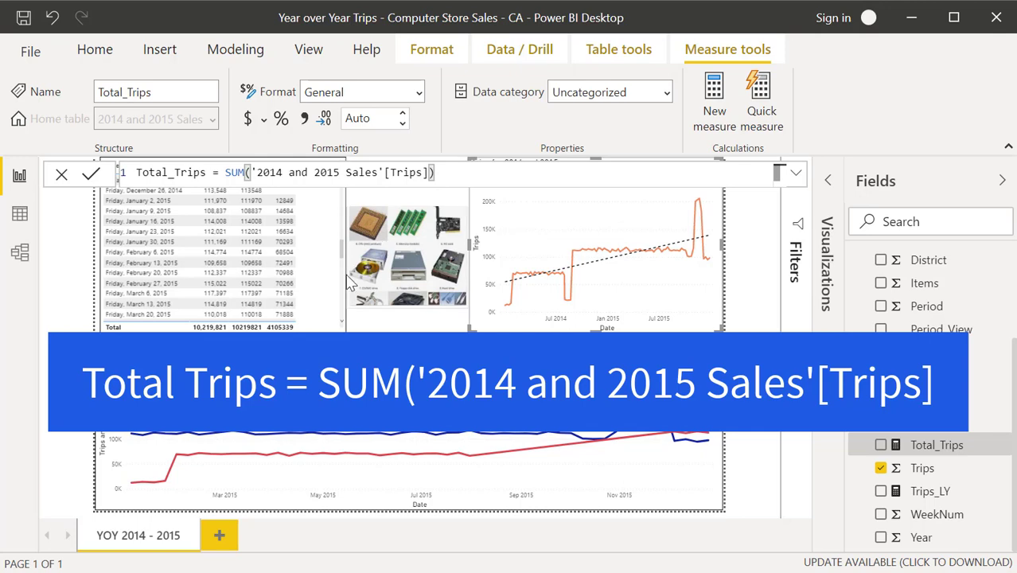
{"action": "left_click", "coordinate": [939, 489]}
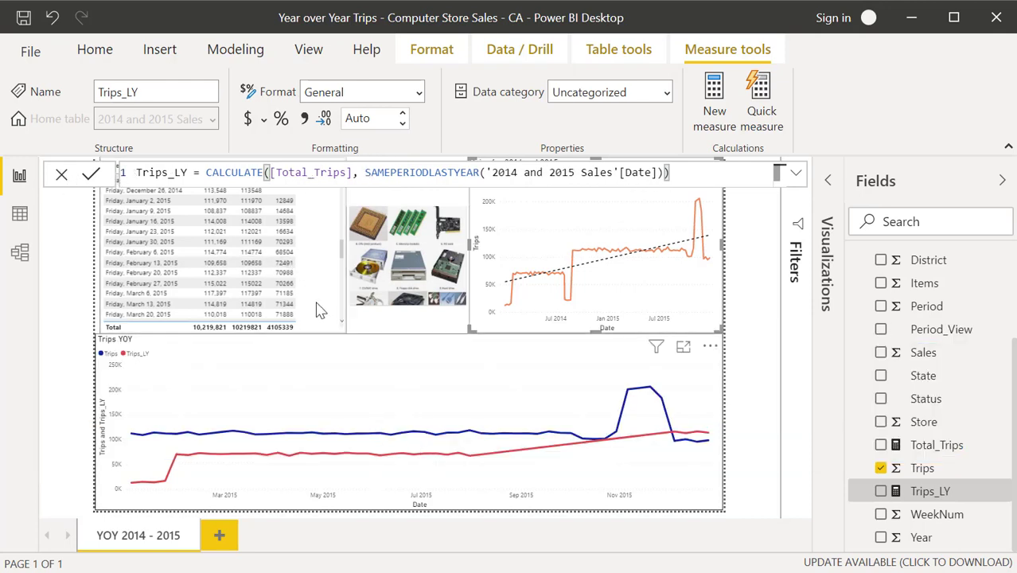
{"action": "left_click", "coordinate": [362, 347]}
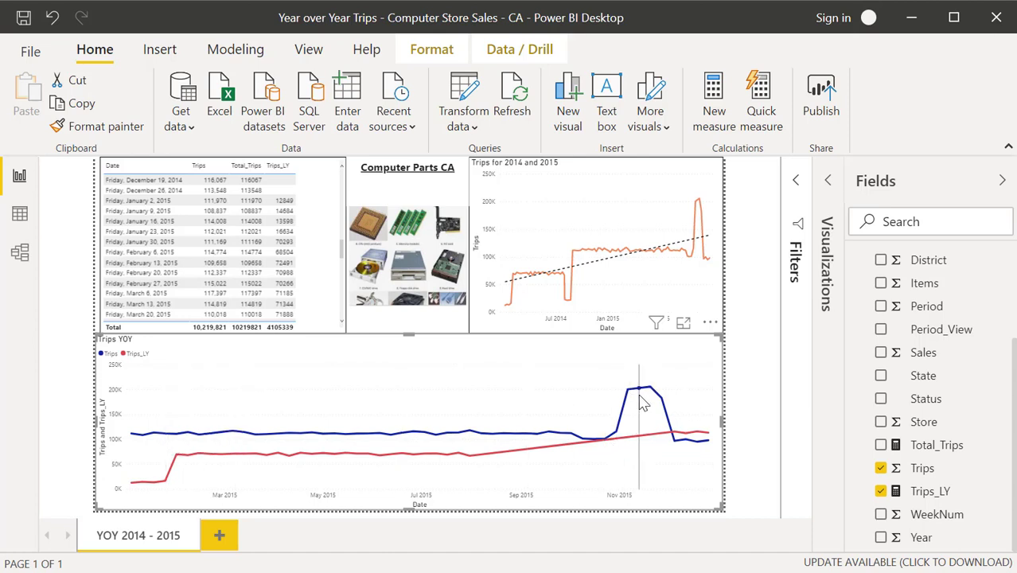
{"action": "mouse_move", "coordinate": [633, 396]}
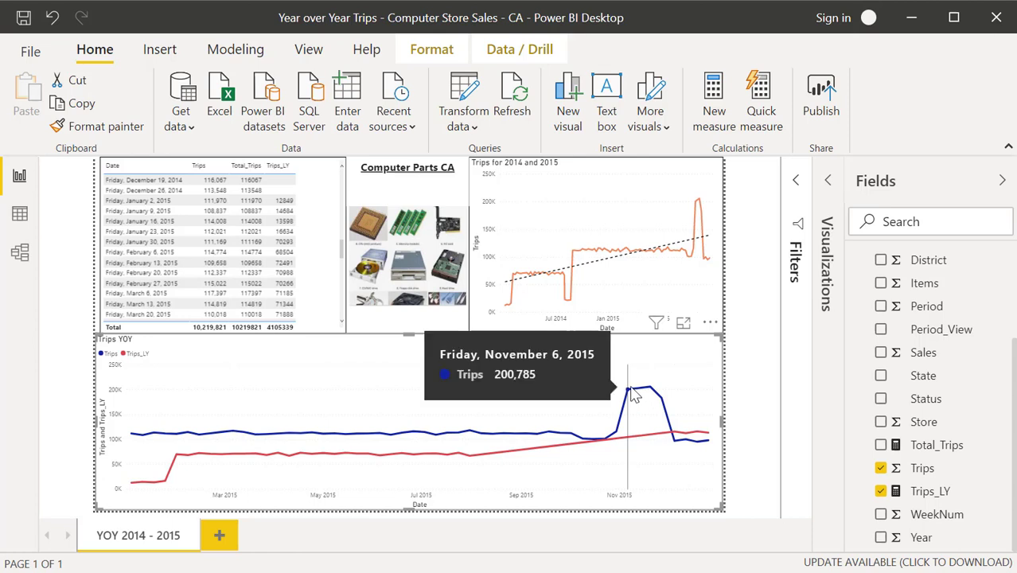
{"action": "mouse_move", "coordinate": [670, 422]}
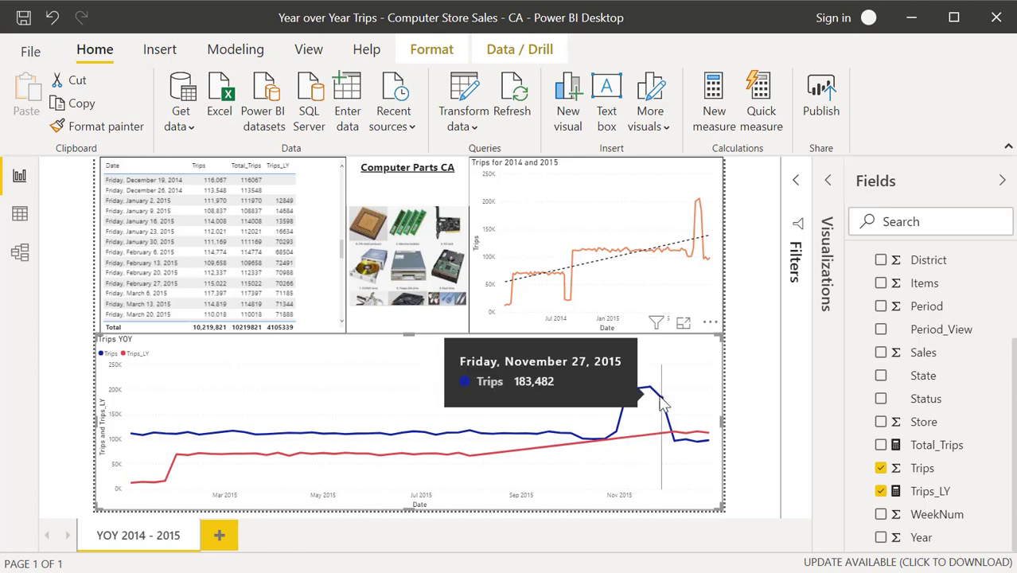